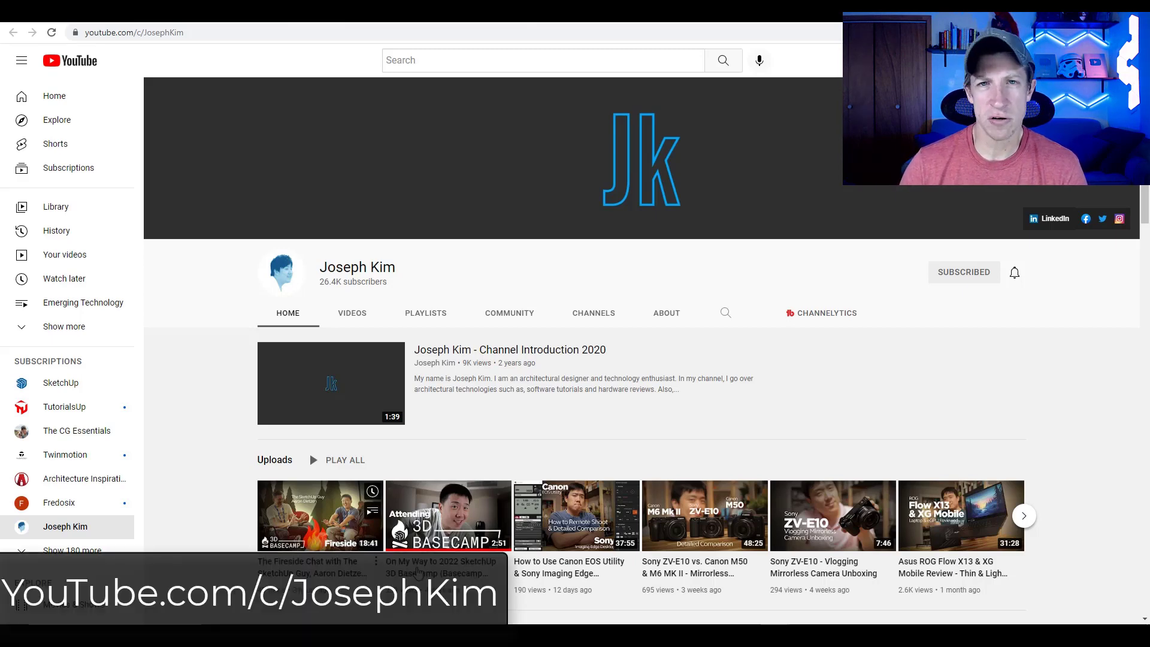
- Bring up the creator's YouTube channel page showing its recent 3D Basecamp uploads
mouse_move(485, 512)
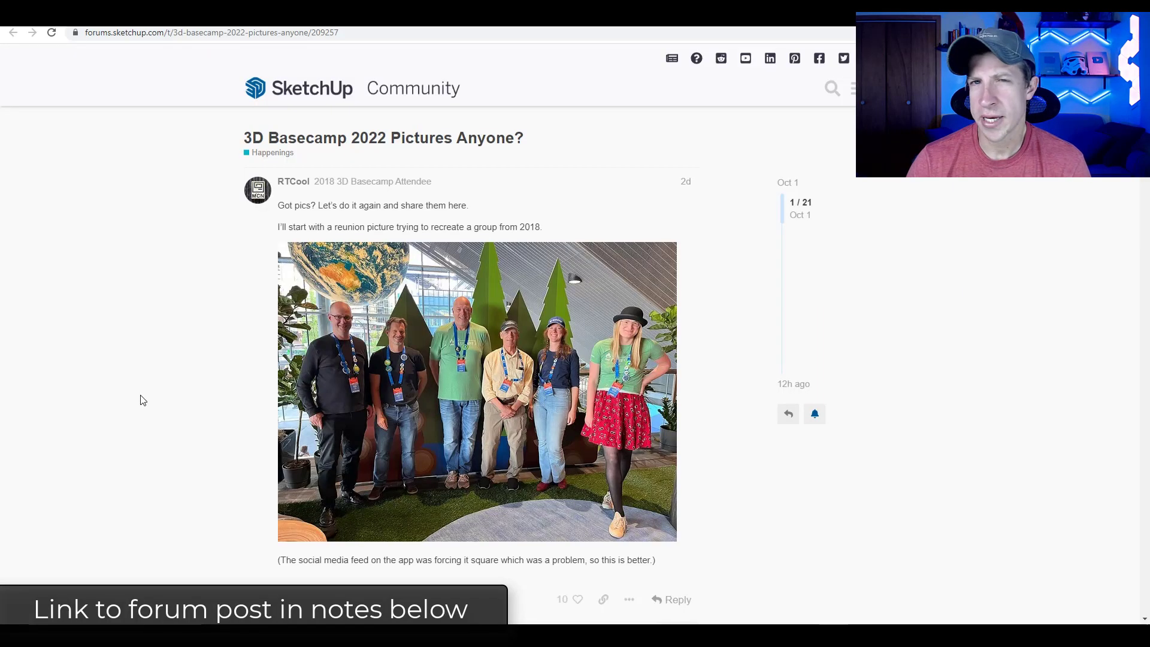
- Scroll through the '3D Basecamp 2022 Pictures Anyone?' thread's photos down to the last of its 21 posts
scroll(144, 401, down, 7)
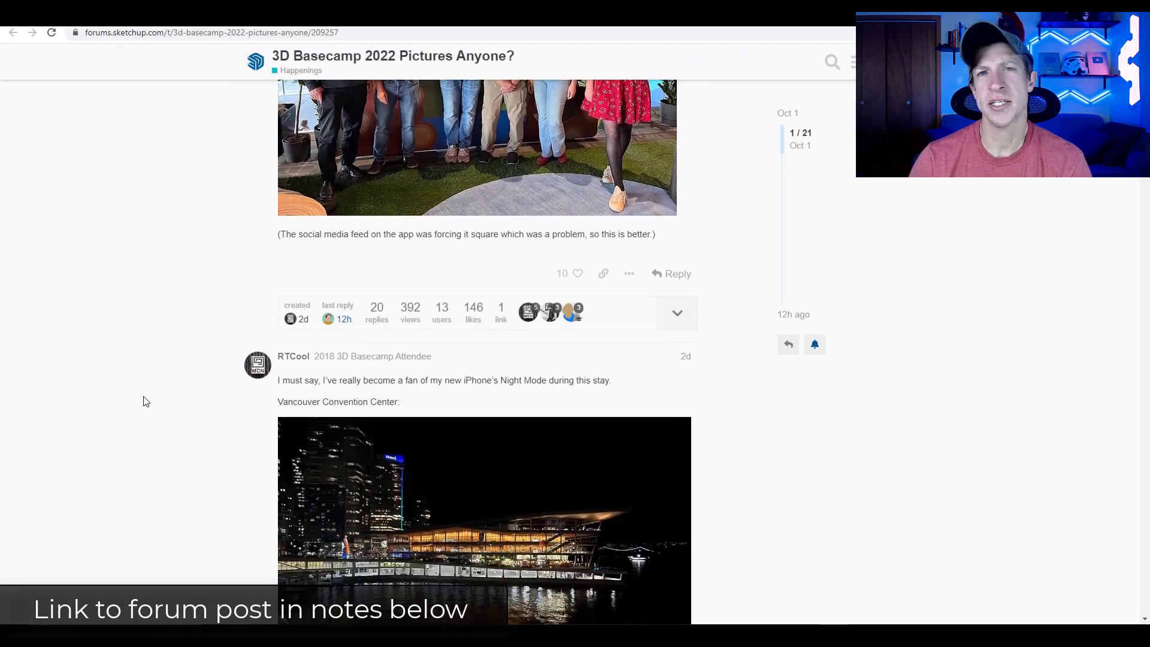
scroll(144, 400, down, 6)
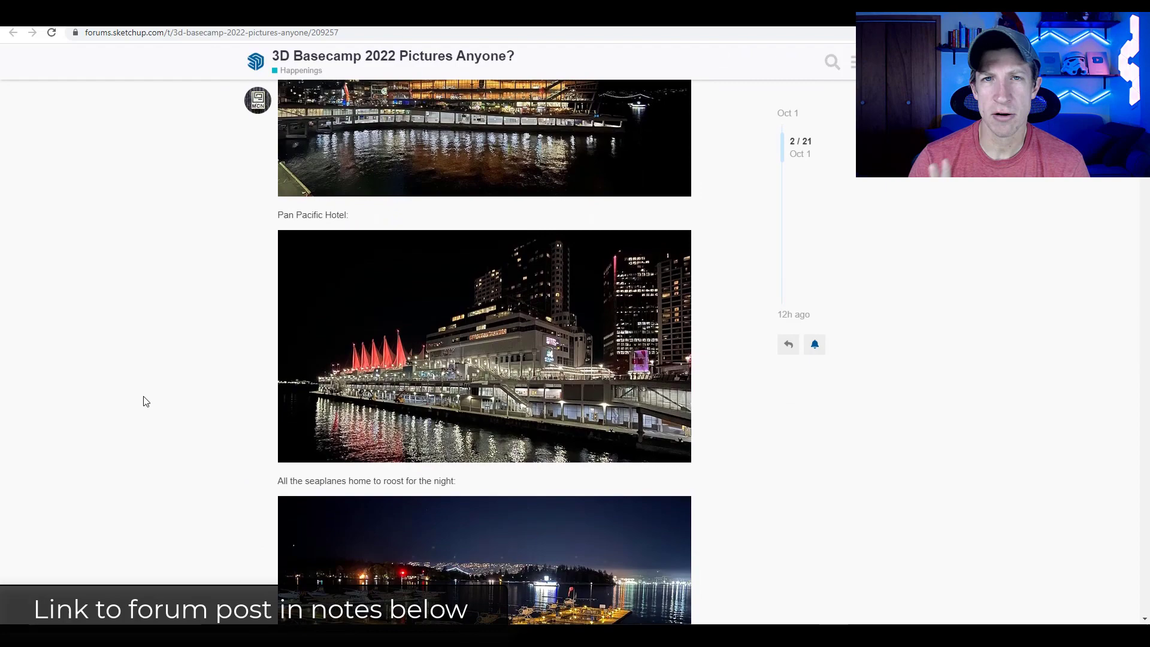
scroll(145, 402, down, 6)
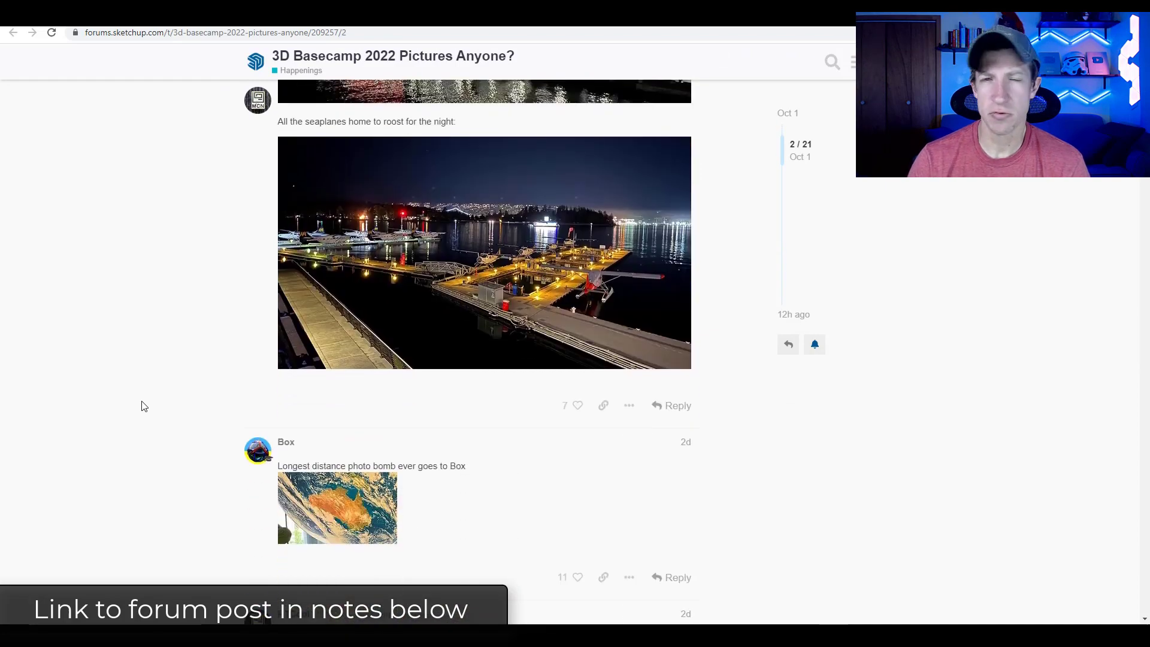
scroll(144, 406, down, 7)
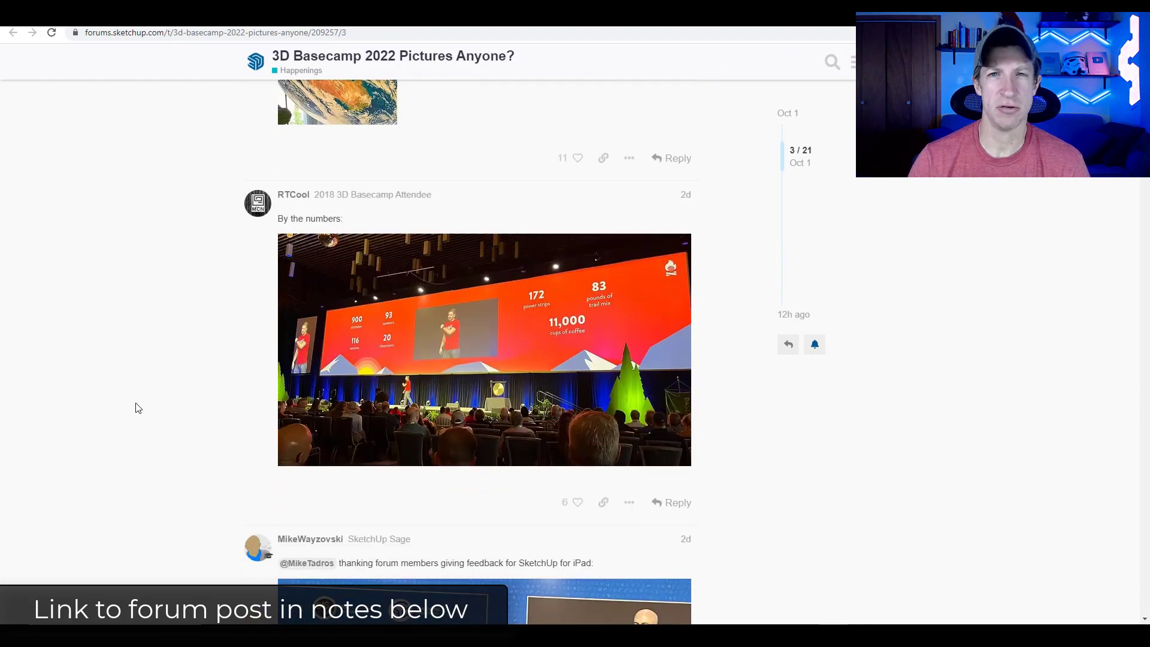
scroll(137, 408, down, 6)
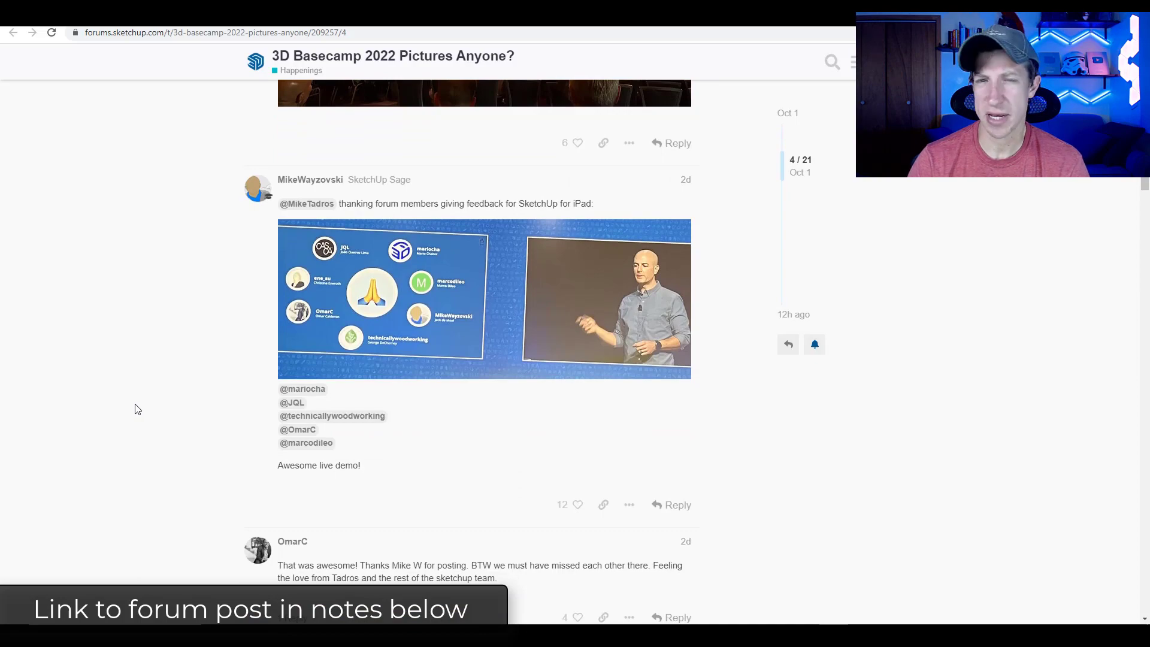
scroll(137, 409, down, 6)
scroll(137, 409, down, 8)
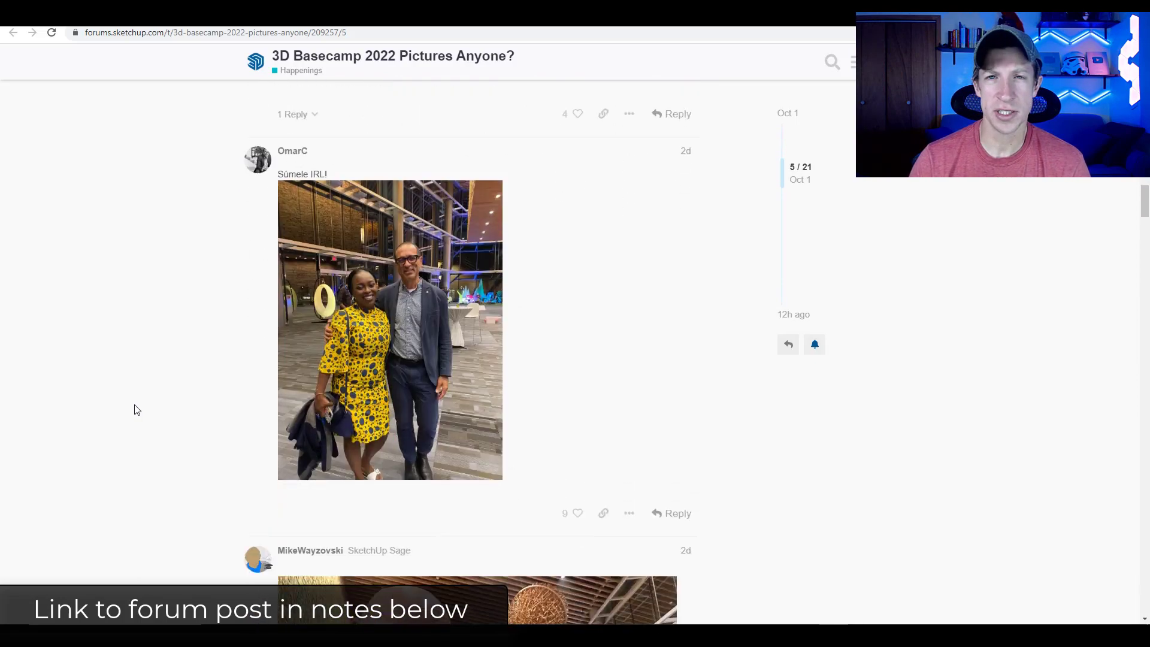
scroll(136, 412, down, 8)
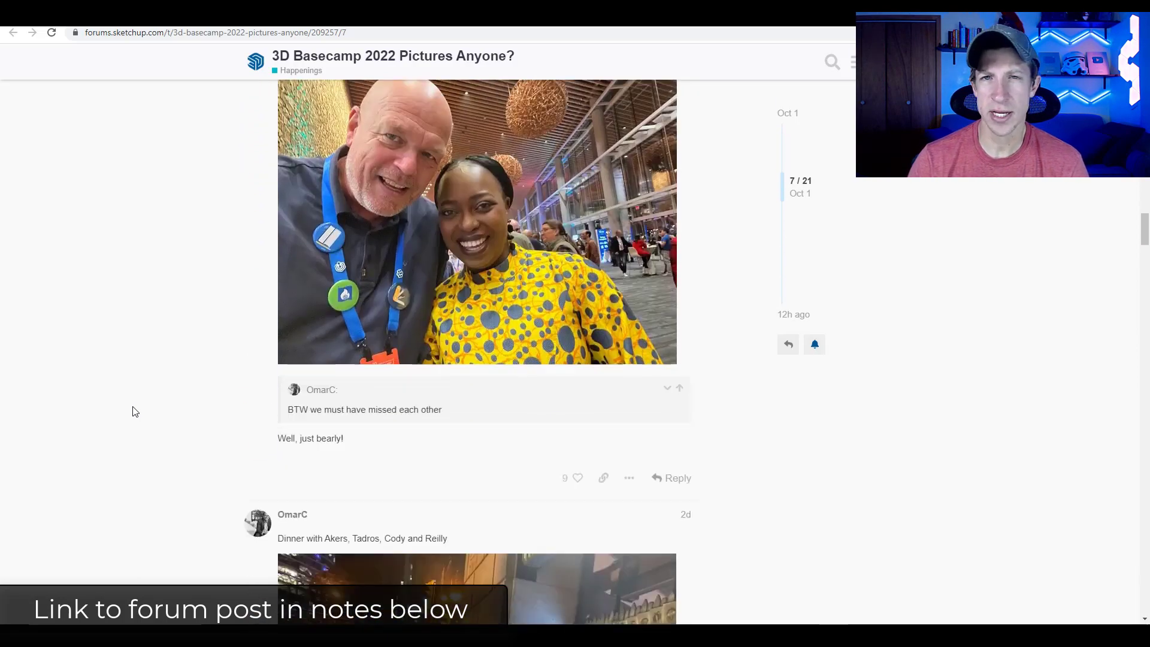
scroll(135, 412, down, 8)
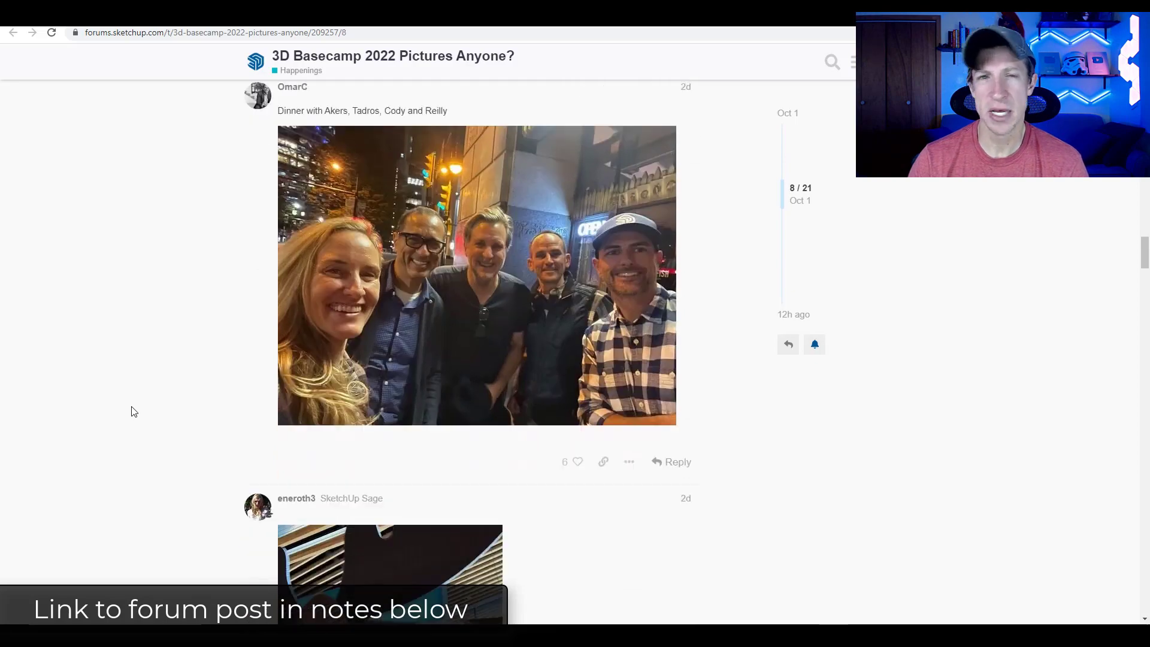
scroll(134, 412, down, 7)
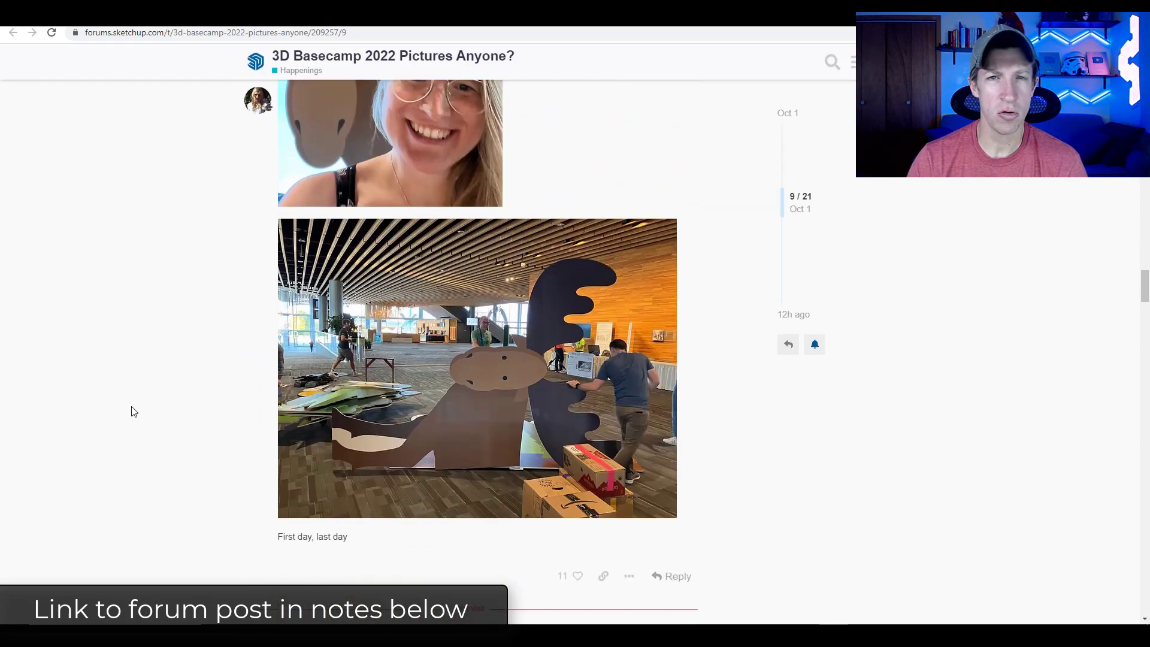
scroll(134, 411, down, 1)
scroll(134, 411, down, 5)
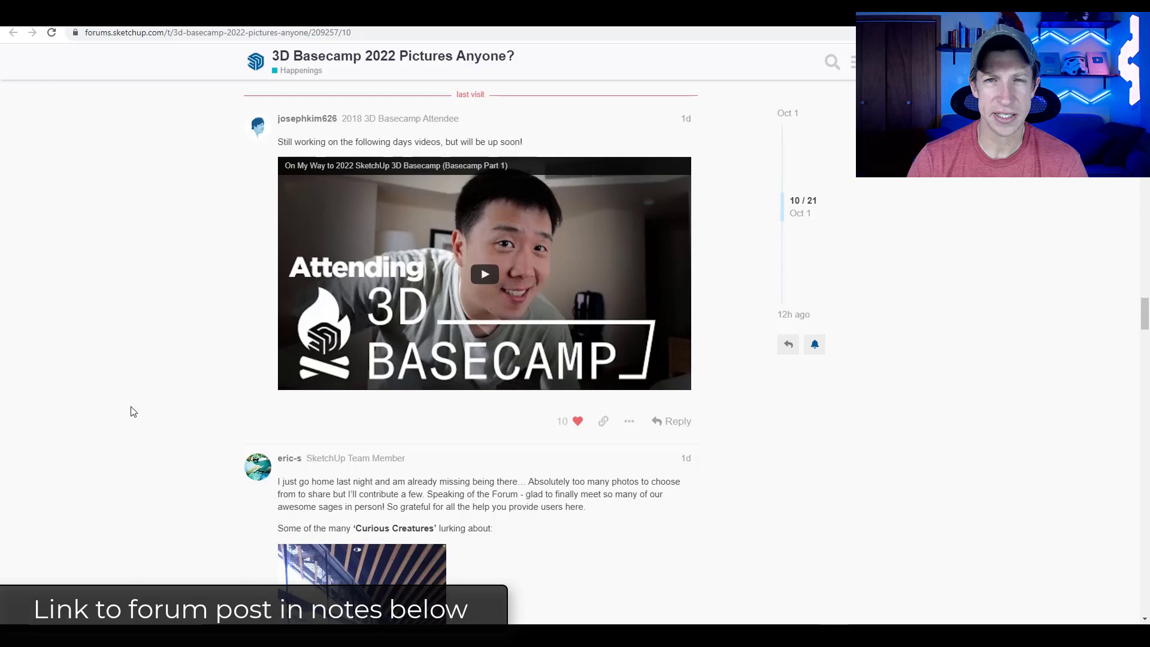
scroll(133, 411, down, 5)
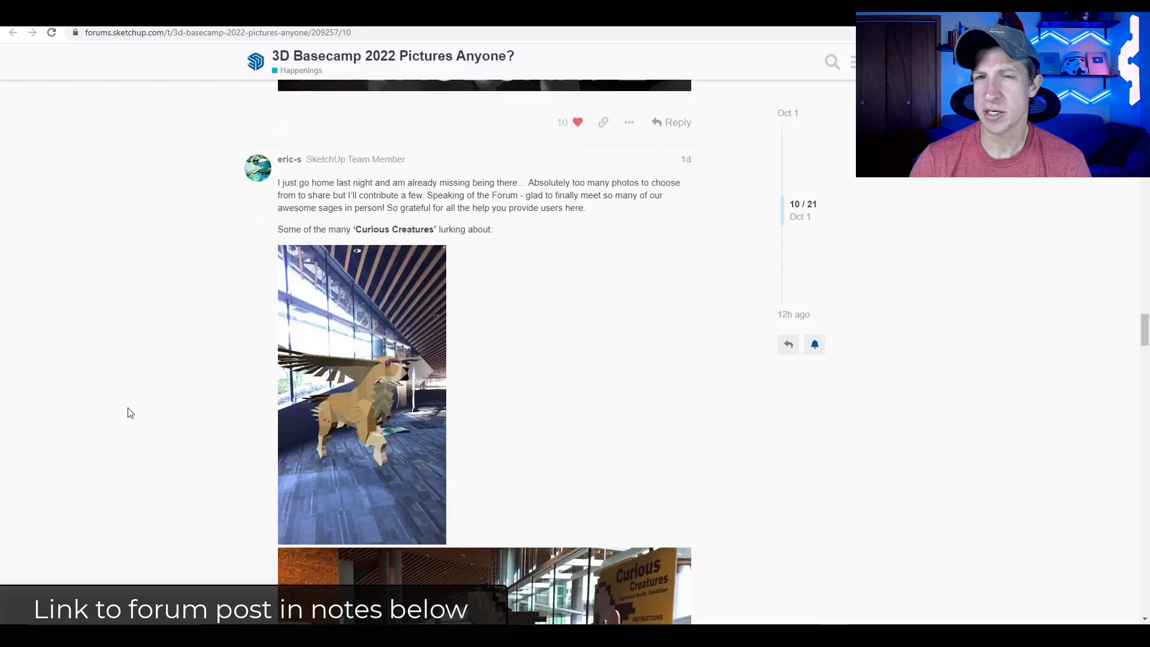
scroll(130, 413, down, 7)
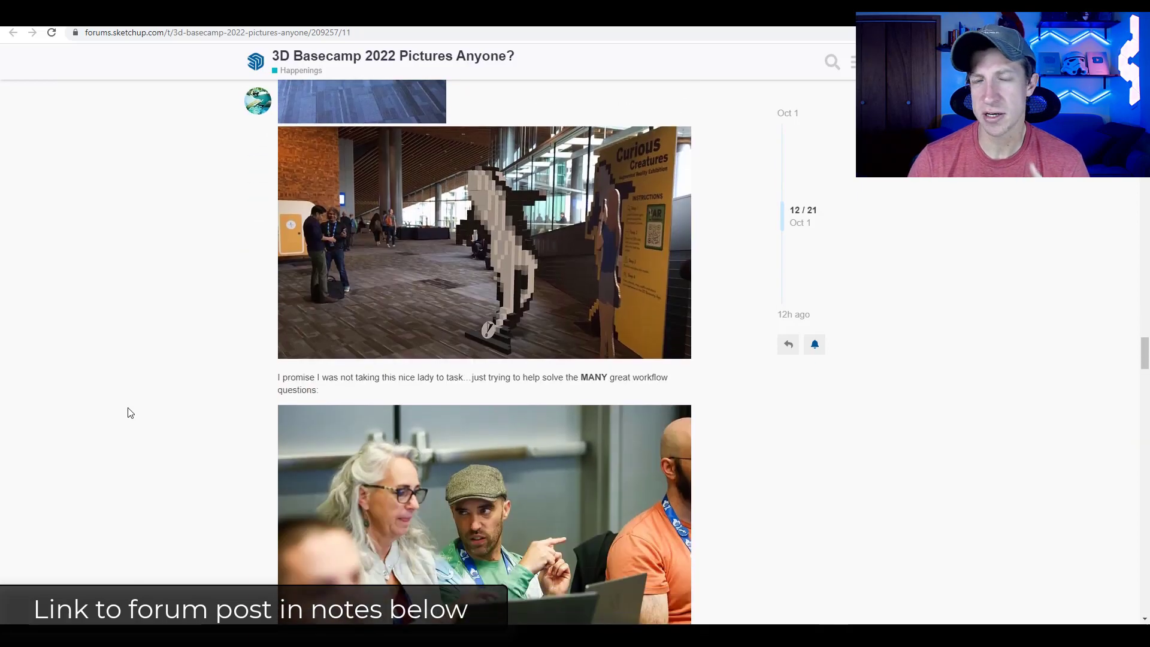
scroll(128, 413, down, 8)
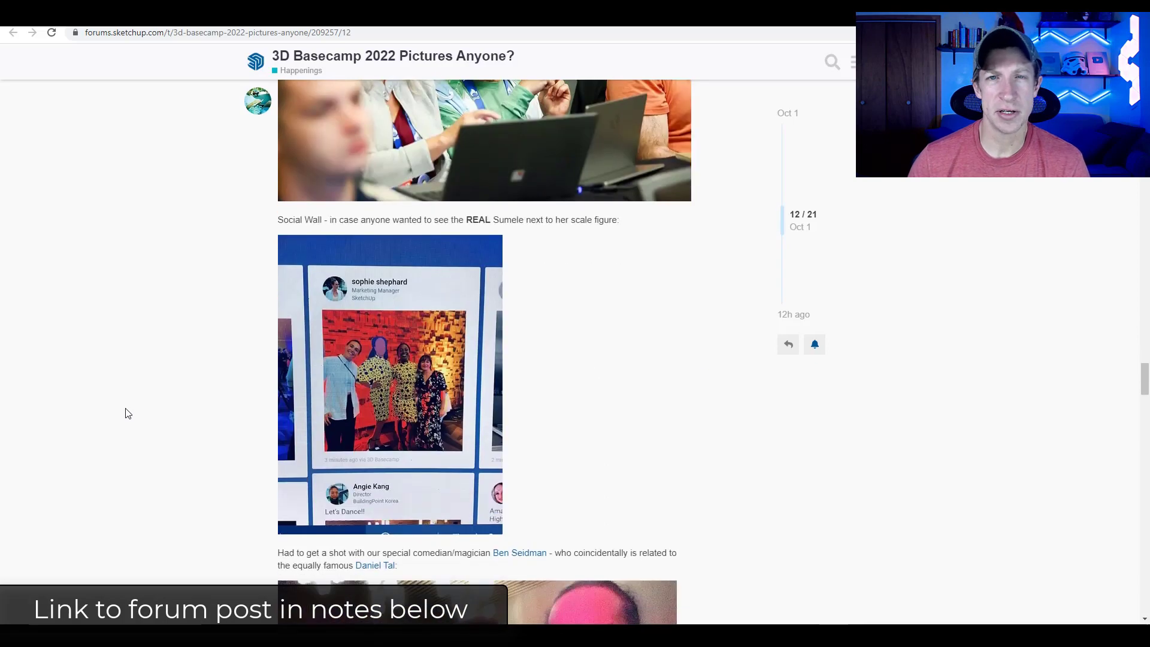
scroll(126, 414, down, 15)
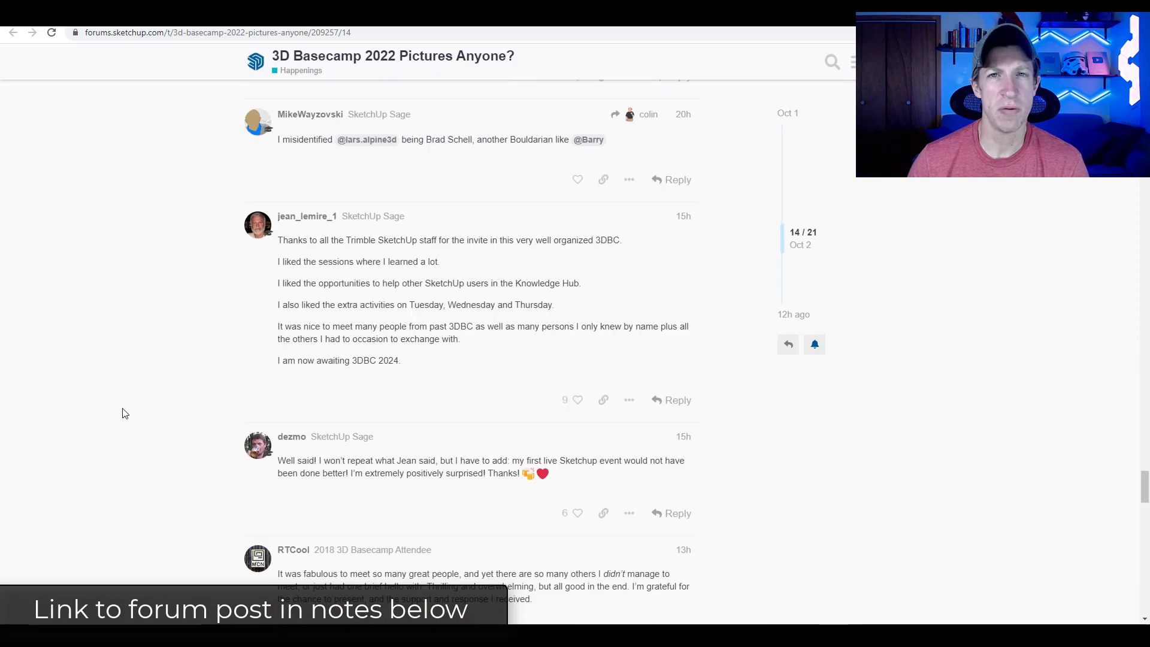
scroll(124, 413, down, 13)
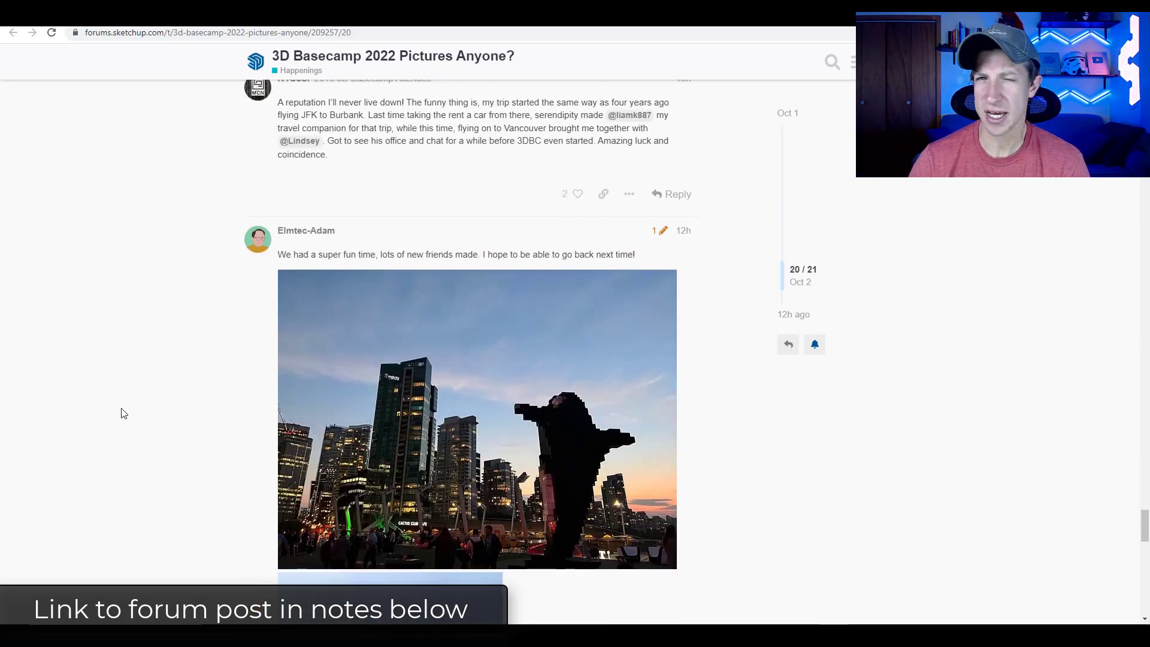
scroll(123, 413, down, 8)
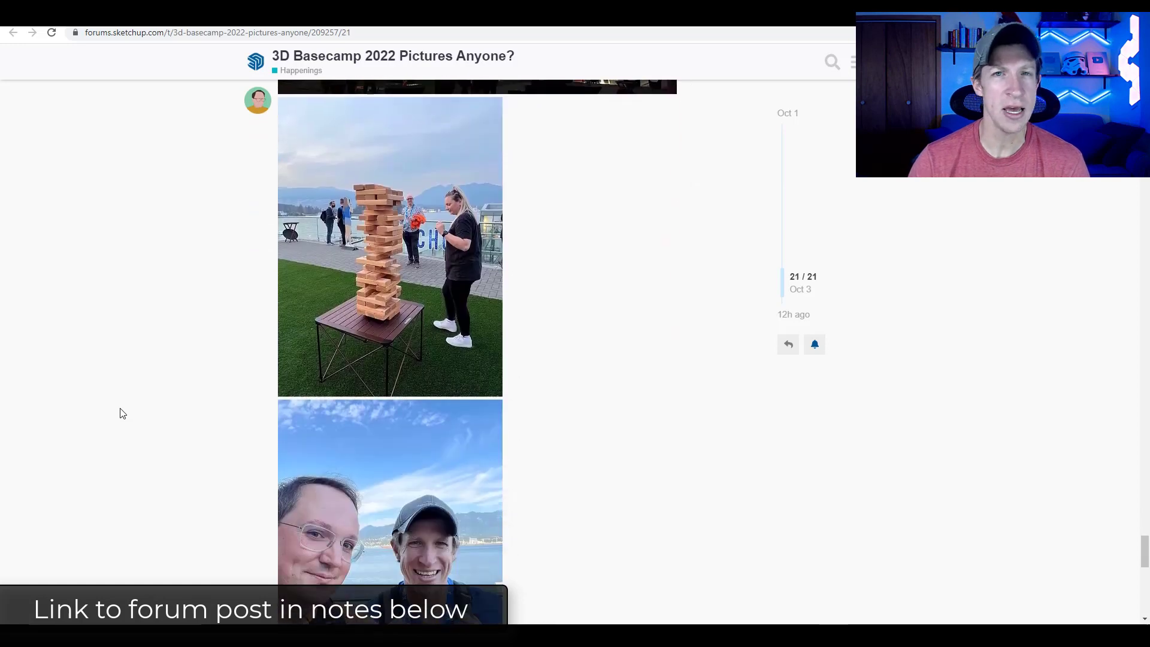
scroll(123, 414, down, 5)
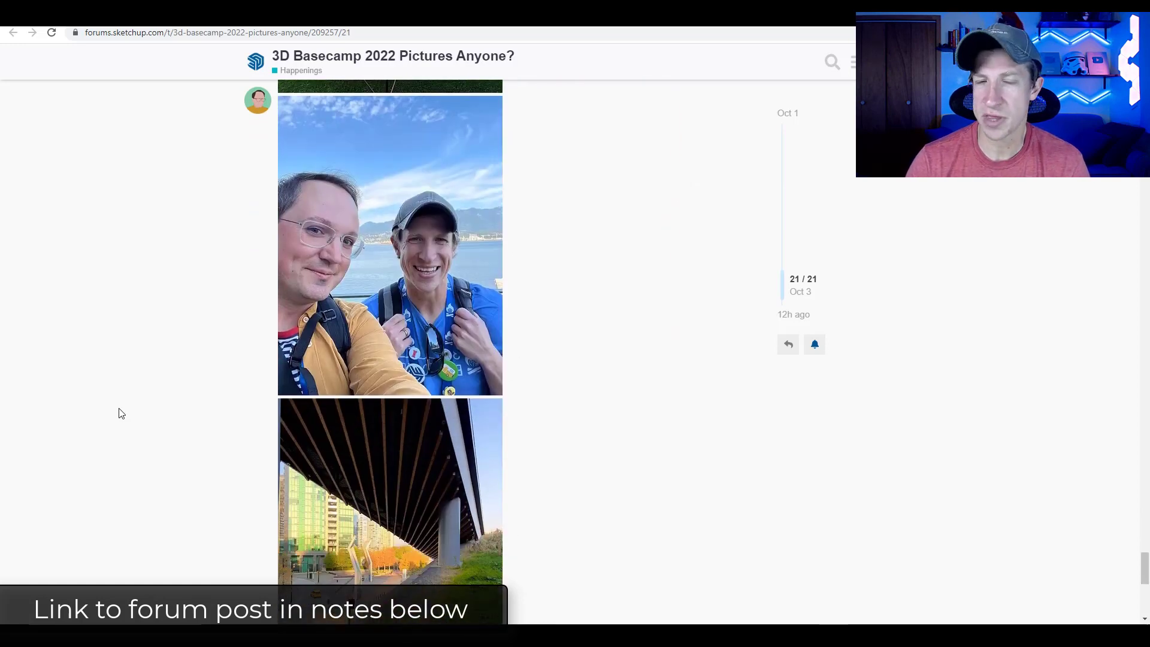
scroll(121, 413, down, 1)
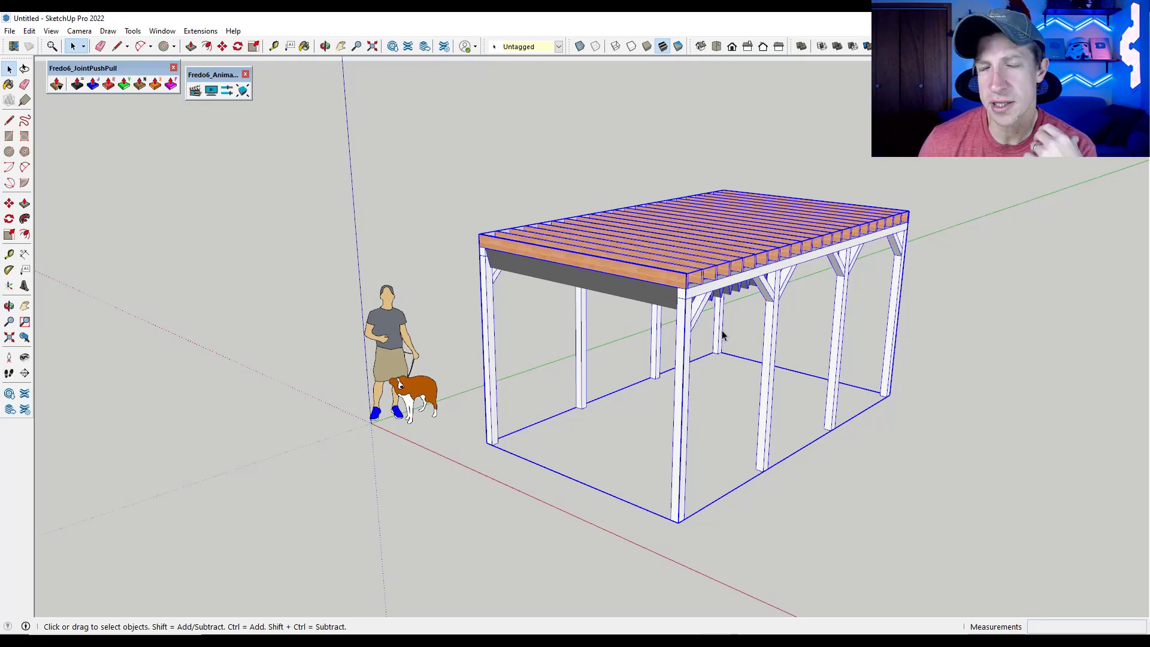
- Open Configure Live Component for the shade structure and drag its Width slider
right_click(695, 307)
click(769, 367)
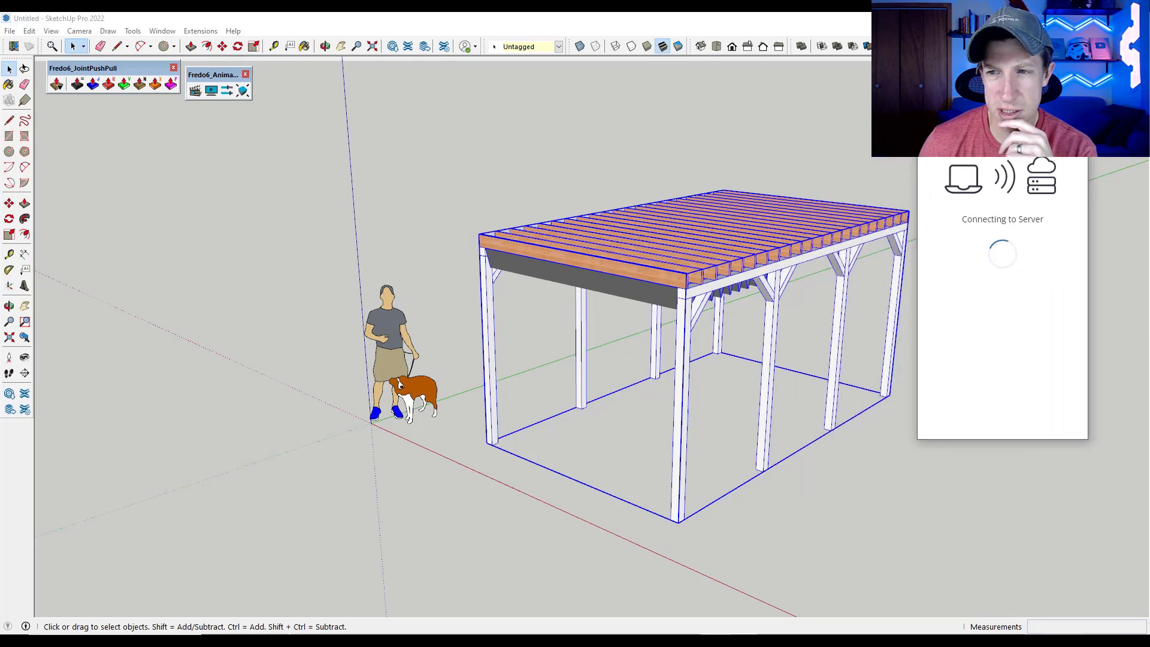
drag(971, 190, 947, 196)
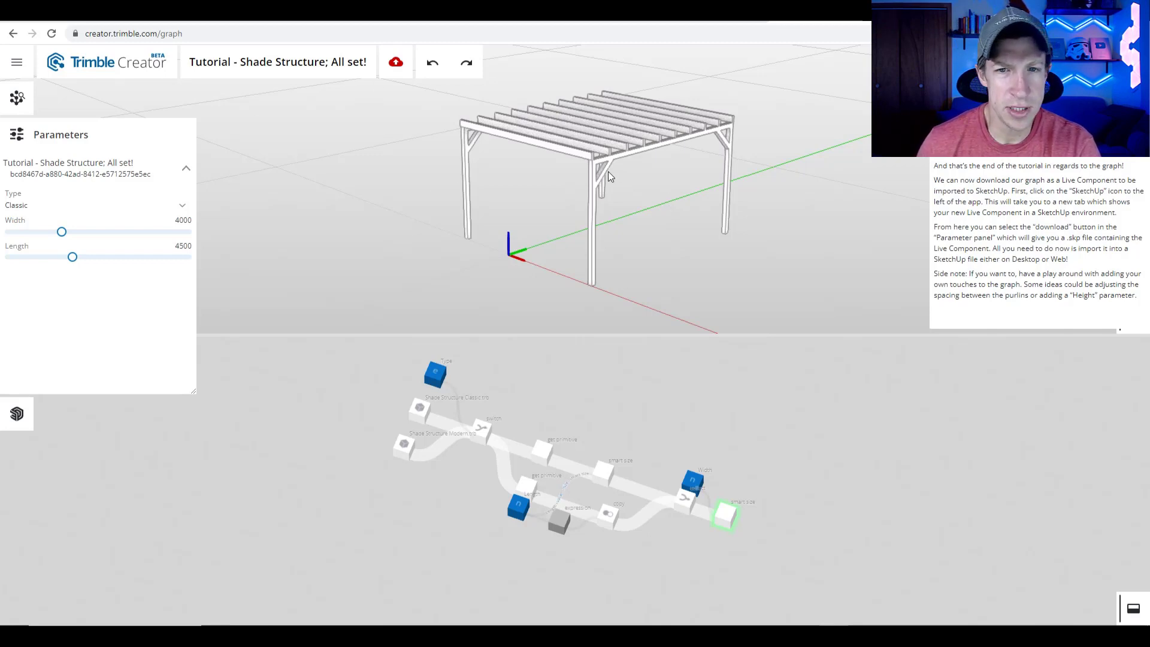
middle_drag(609, 171, 618, 172)
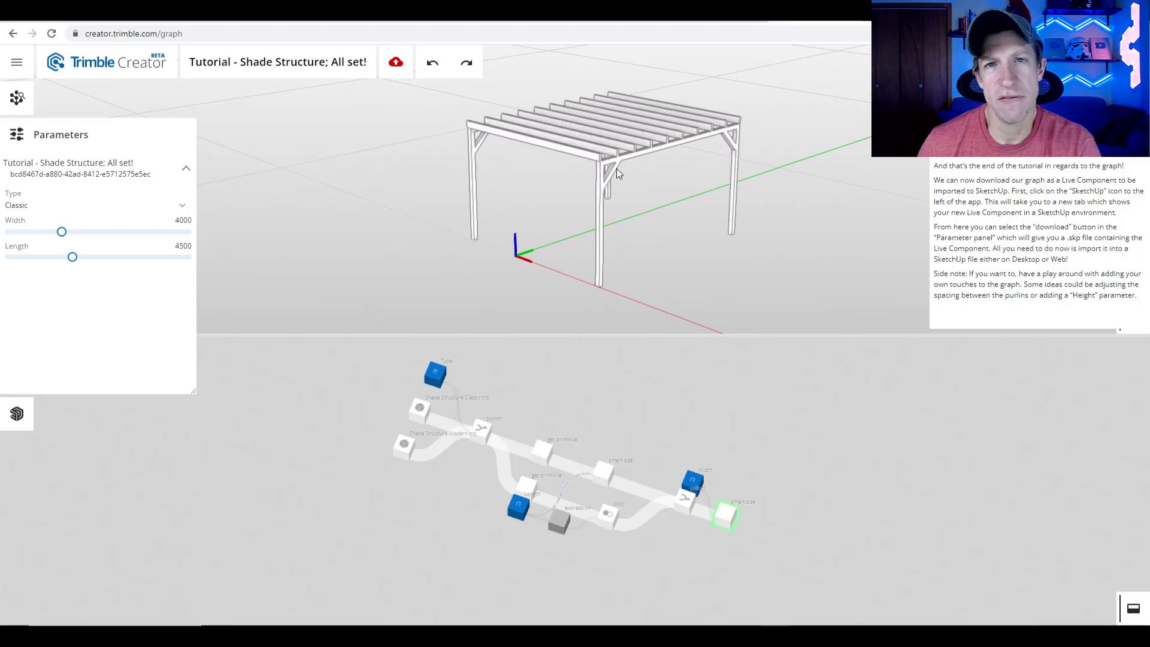
scroll(545, 431, up, 5)
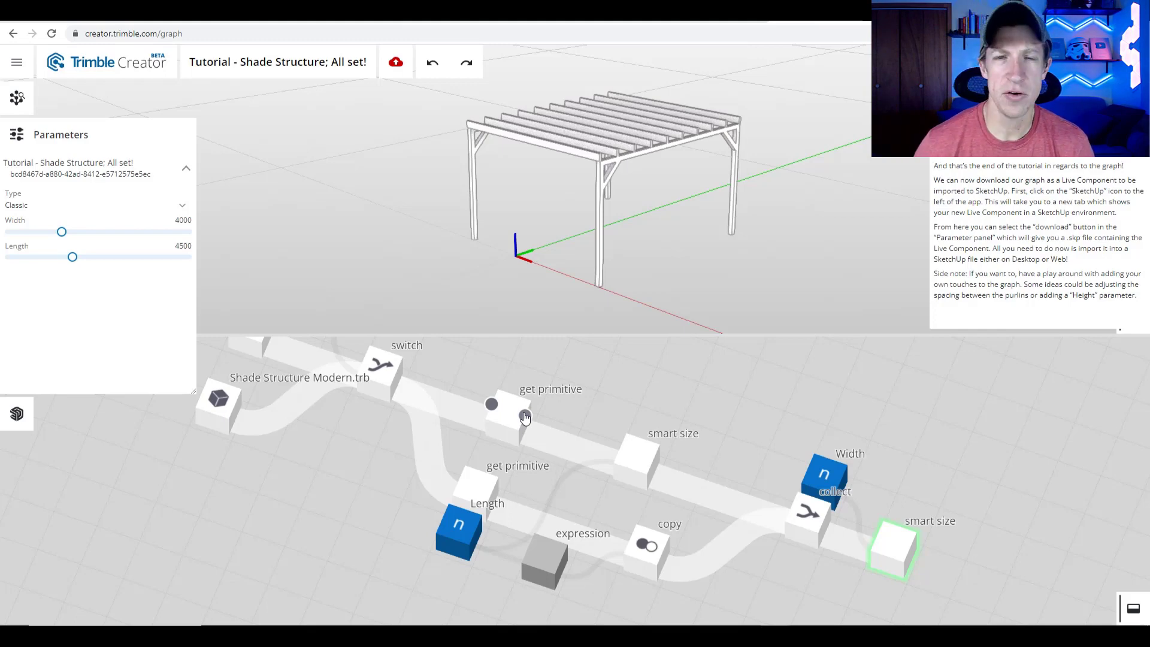
scroll(535, 434, down, 5)
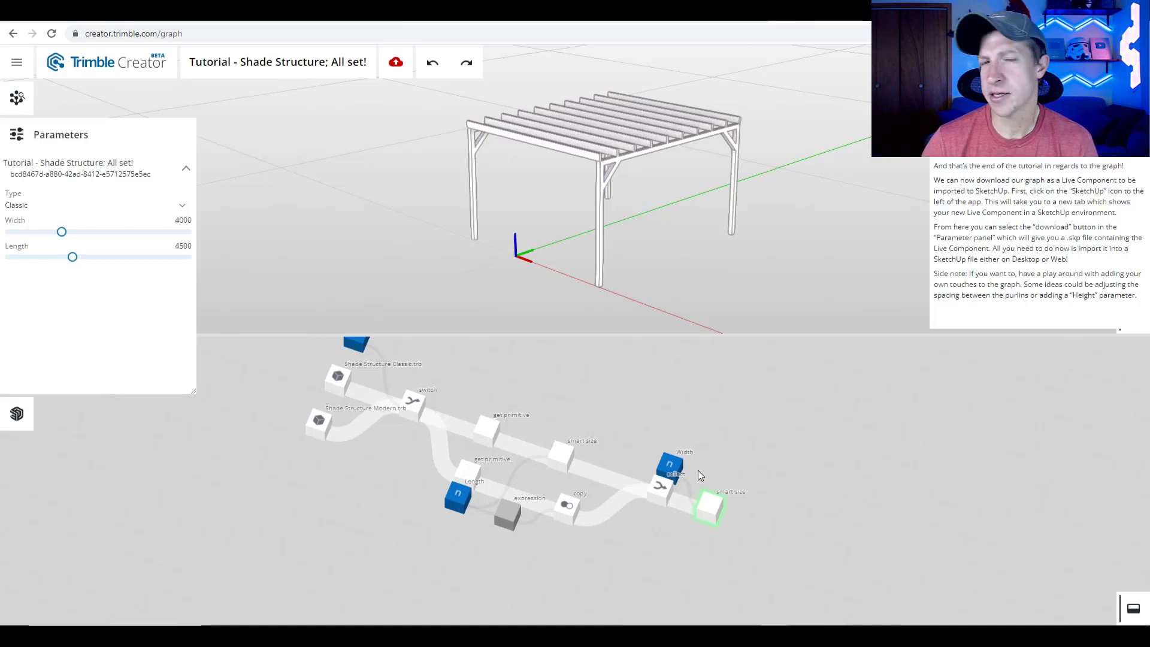
scroll(665, 469, up, 1)
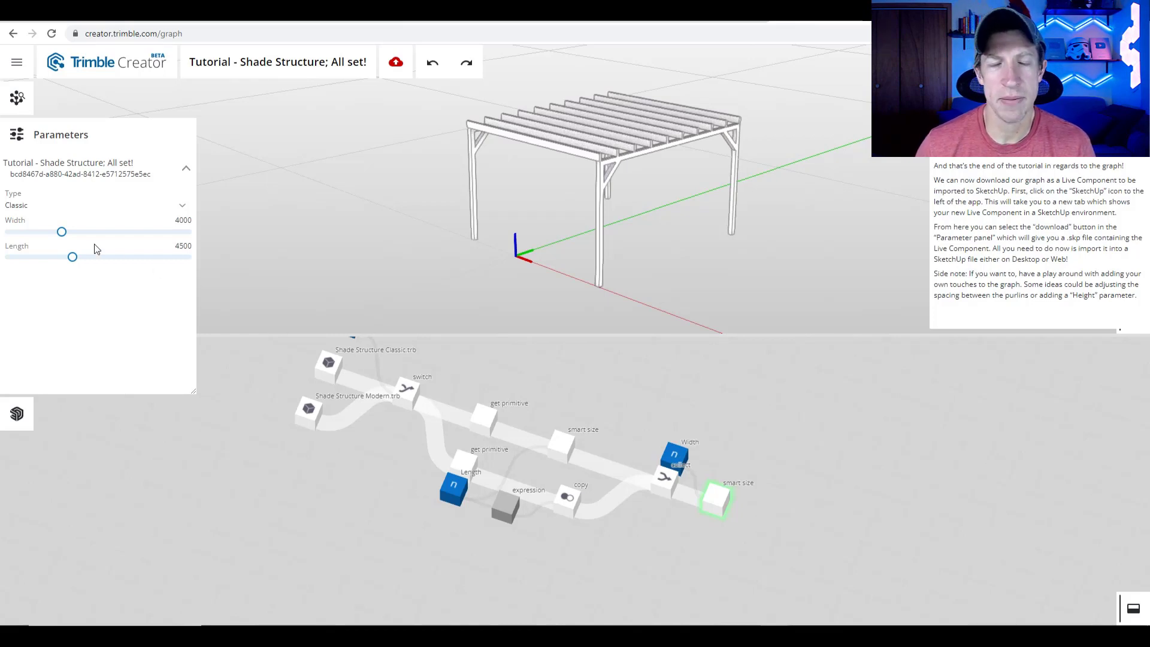
- Lengthen the shade structure to 6500, then browse the Tutorial Browser's Intro, Patterns and Builds lists
mouse_move(73, 258)
mouse_down()
mouse_move(155, 260)
mouse_move(62, 262)
mouse_move(160, 261)
mouse_move(114, 259)
mouse_move(103, 236)
mouse_move(70, 239)
mouse_up()
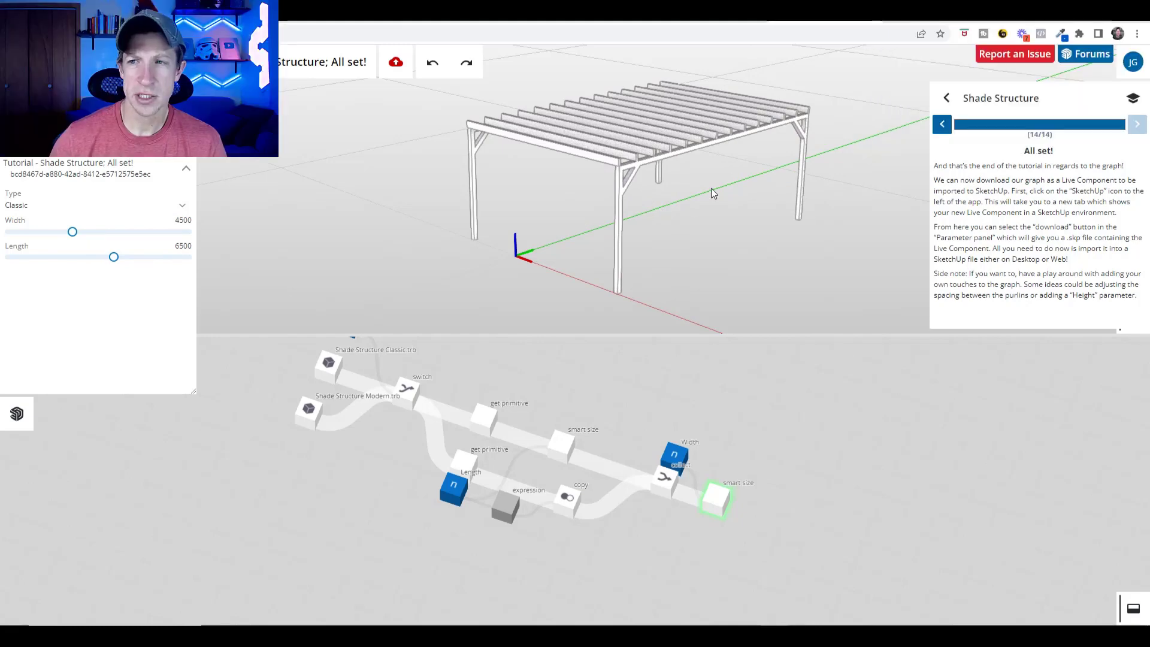
click(947, 98)
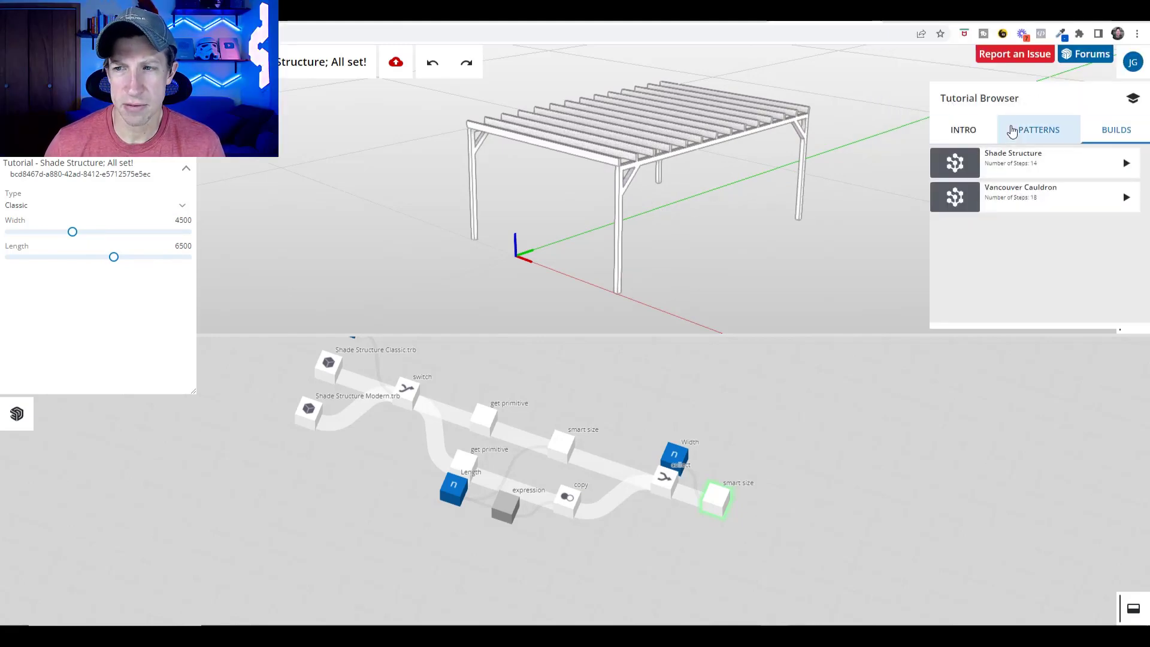
click(967, 138)
click(1040, 131)
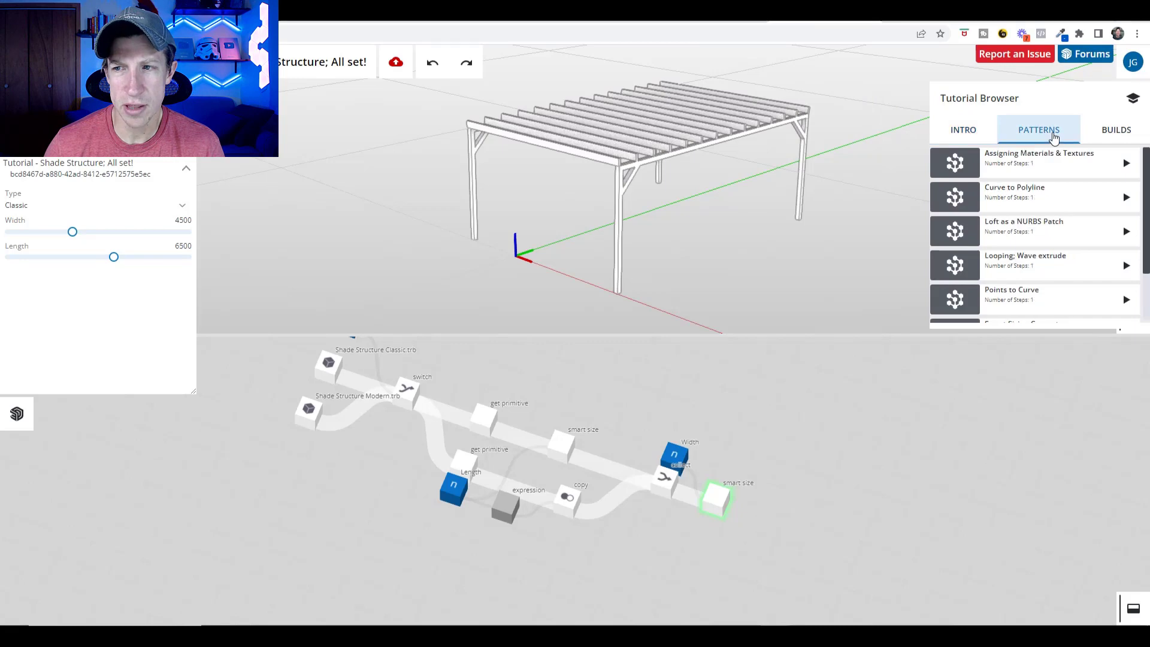
click(1116, 131)
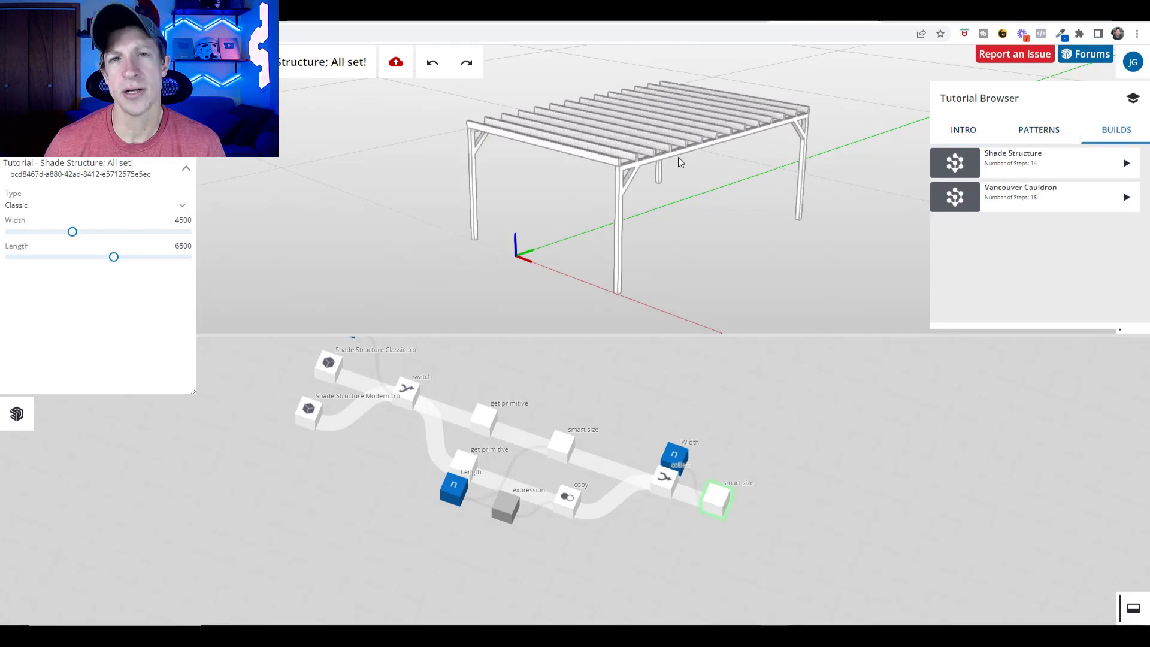